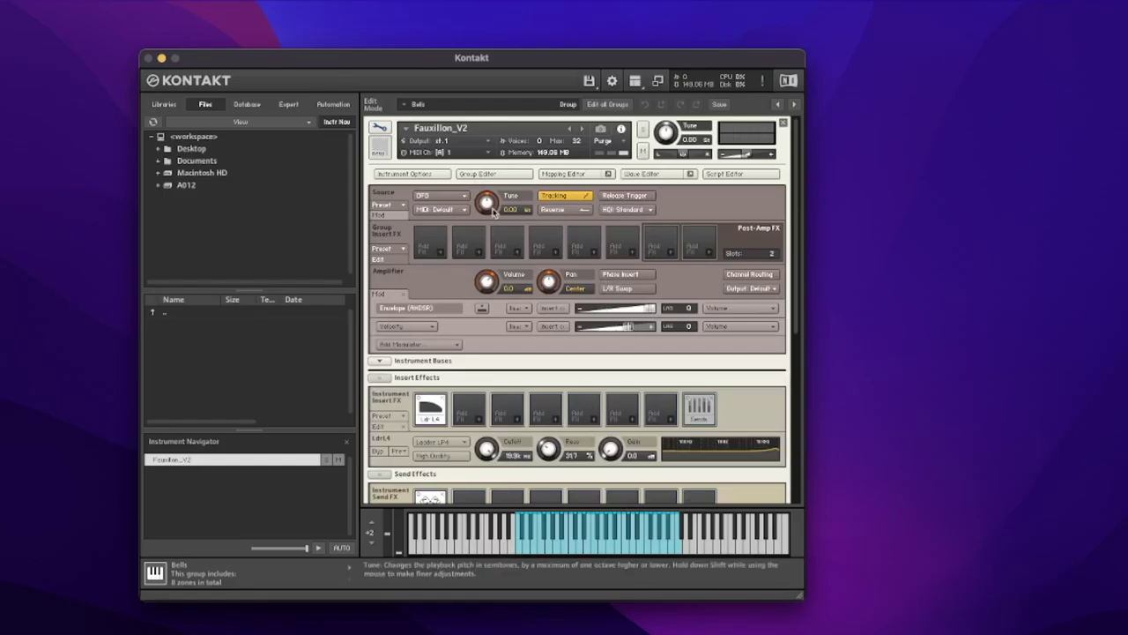
- Show the group editor listing Bells, Plucks and Pads, and scroll through the effects sections
click(490, 174)
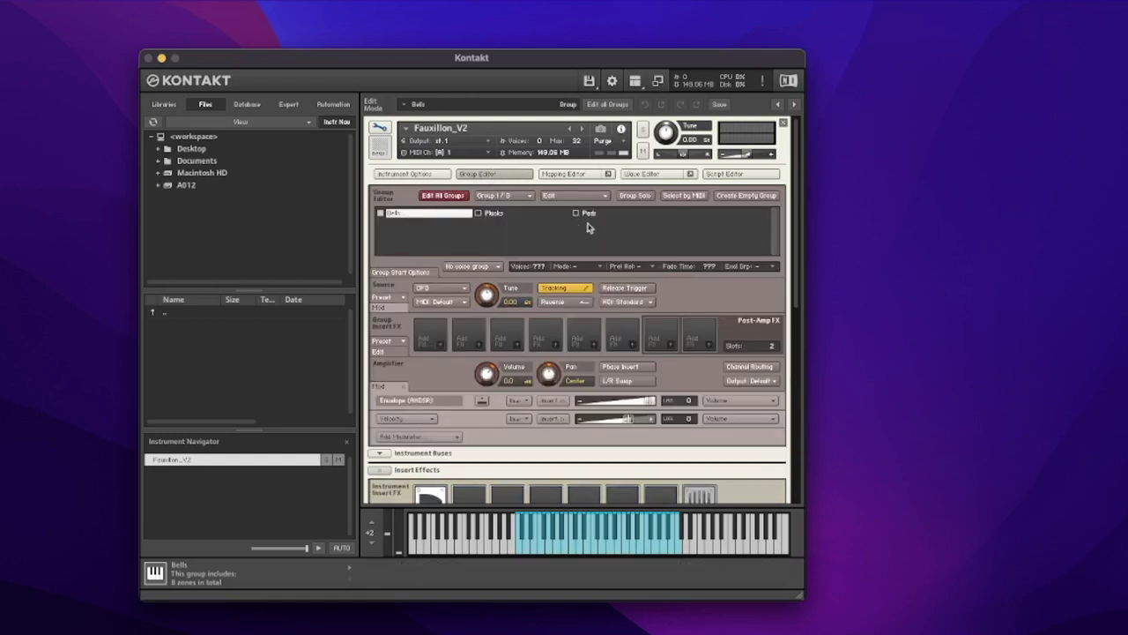
scroll(490, 252, down, 4)
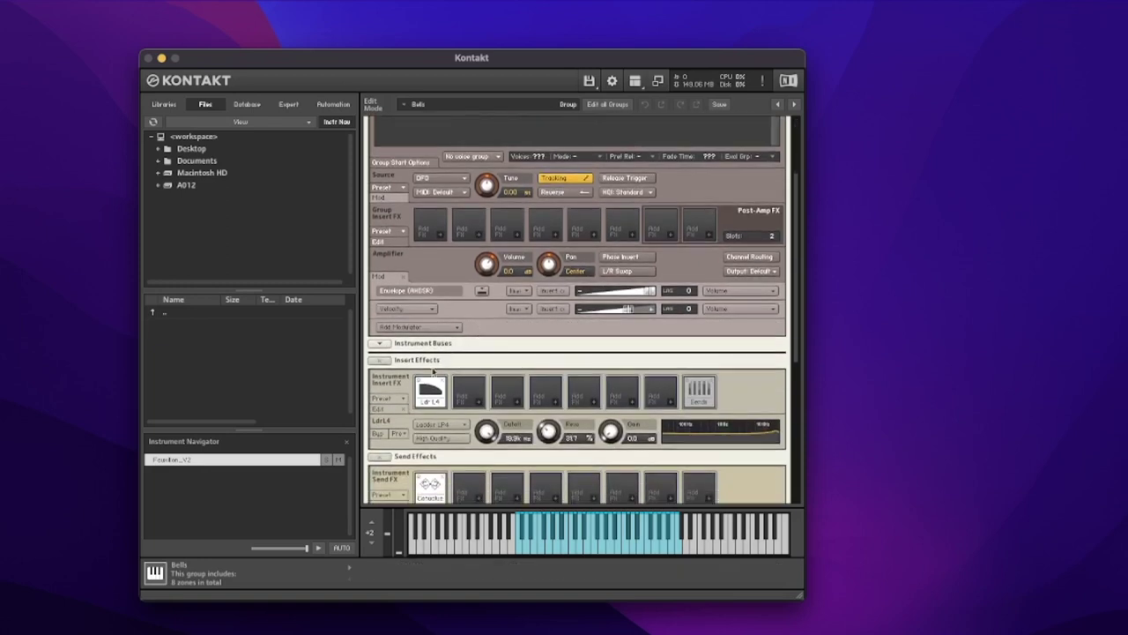
scroll(440, 400, down, 3)
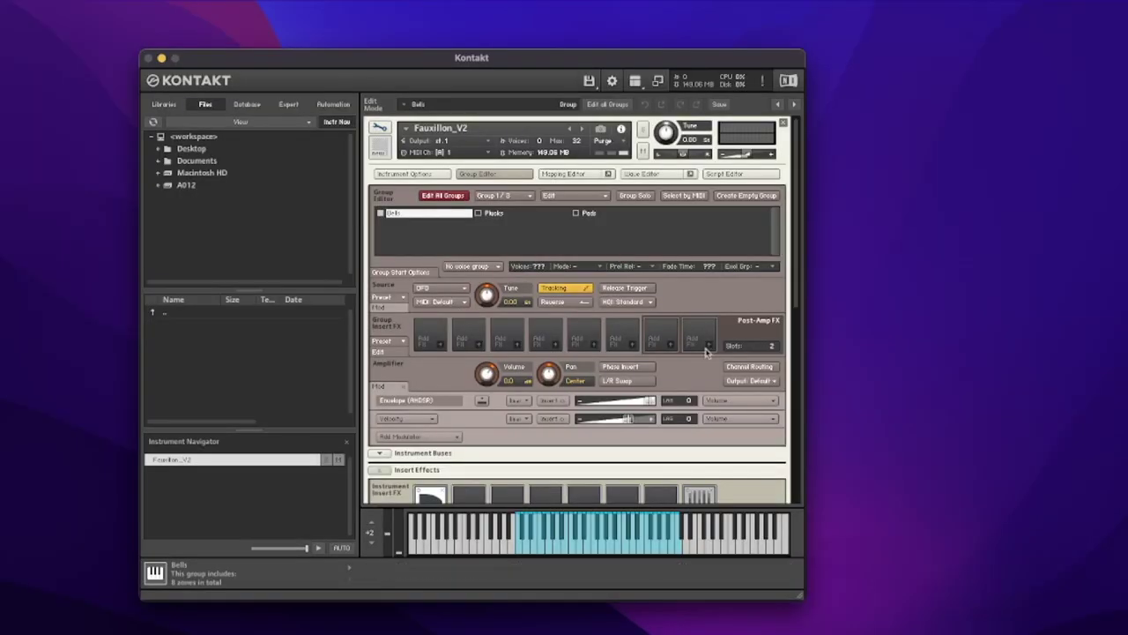
scroll(540, 325, down, 3)
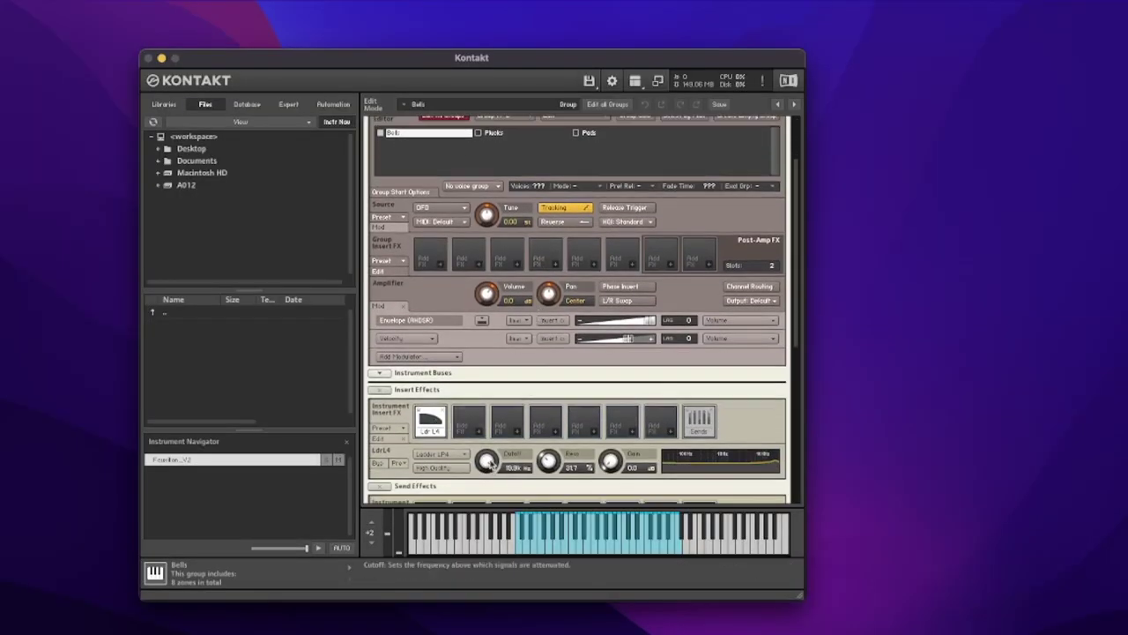
scroll(491, 467, down, 7)
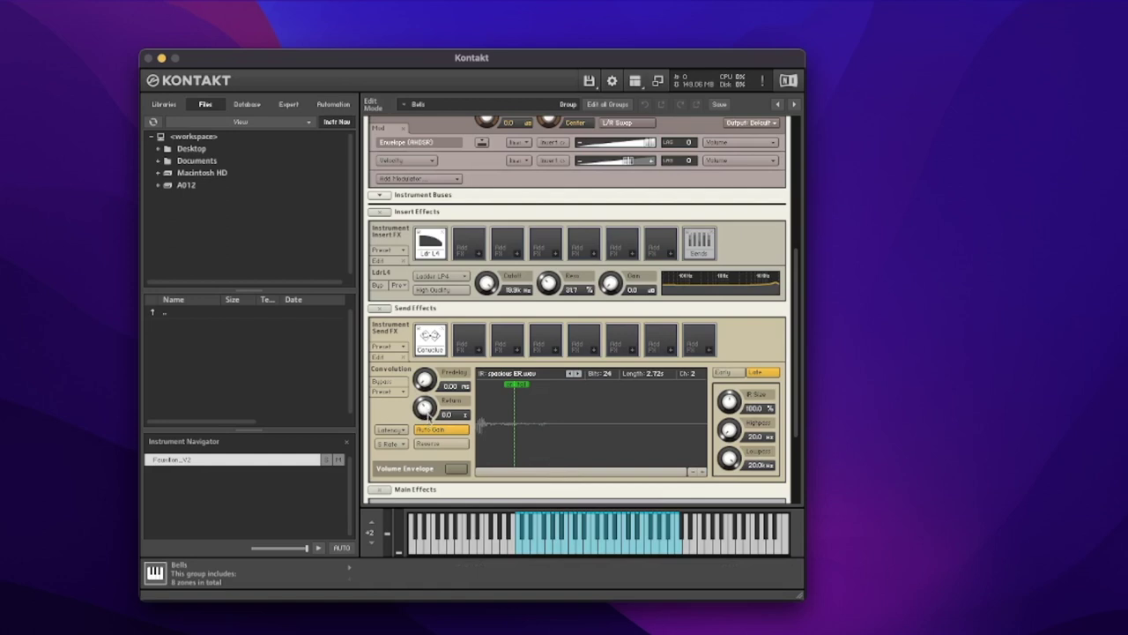
scroll(429, 416, up, 8)
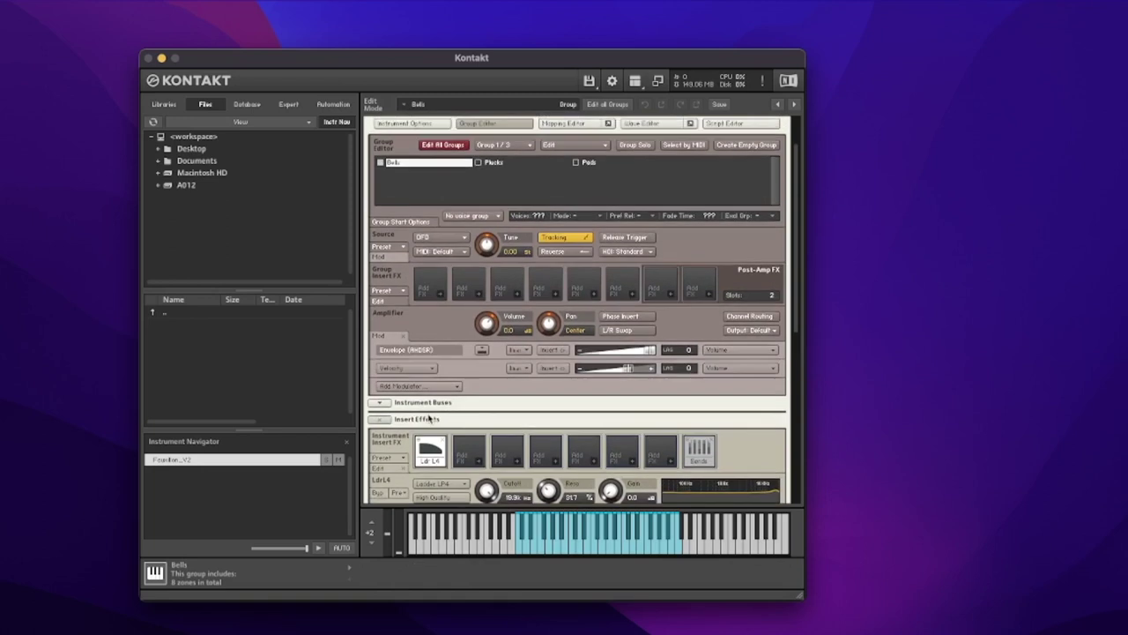
scroll(429, 418, up, 2)
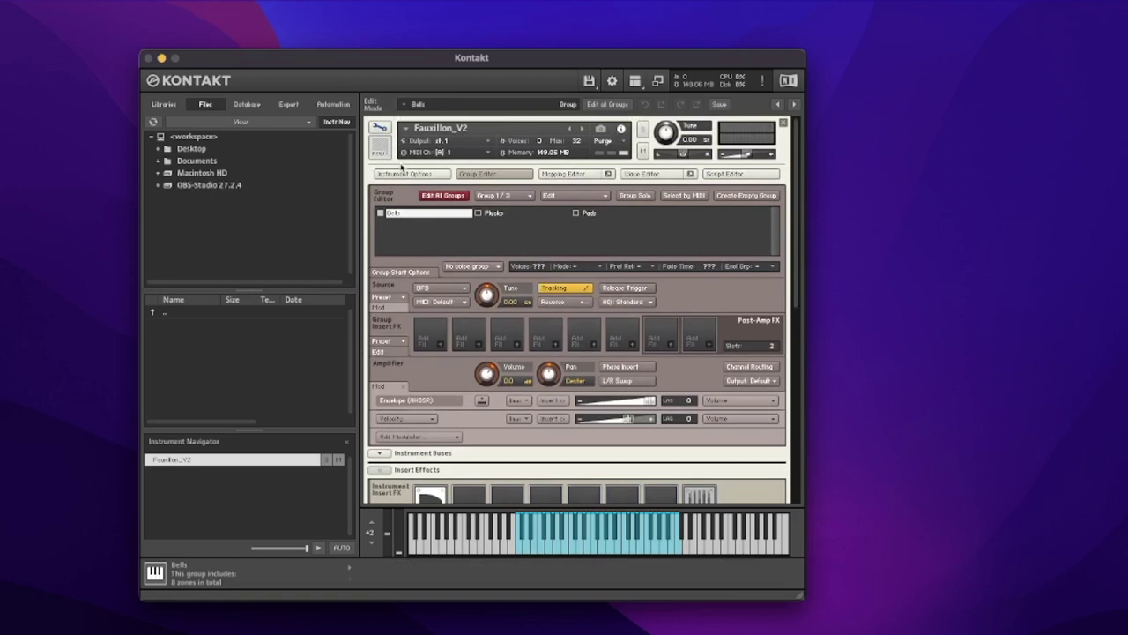
- Close Fauxillon_V2's edit view to return to the multi rack
click(379, 128)
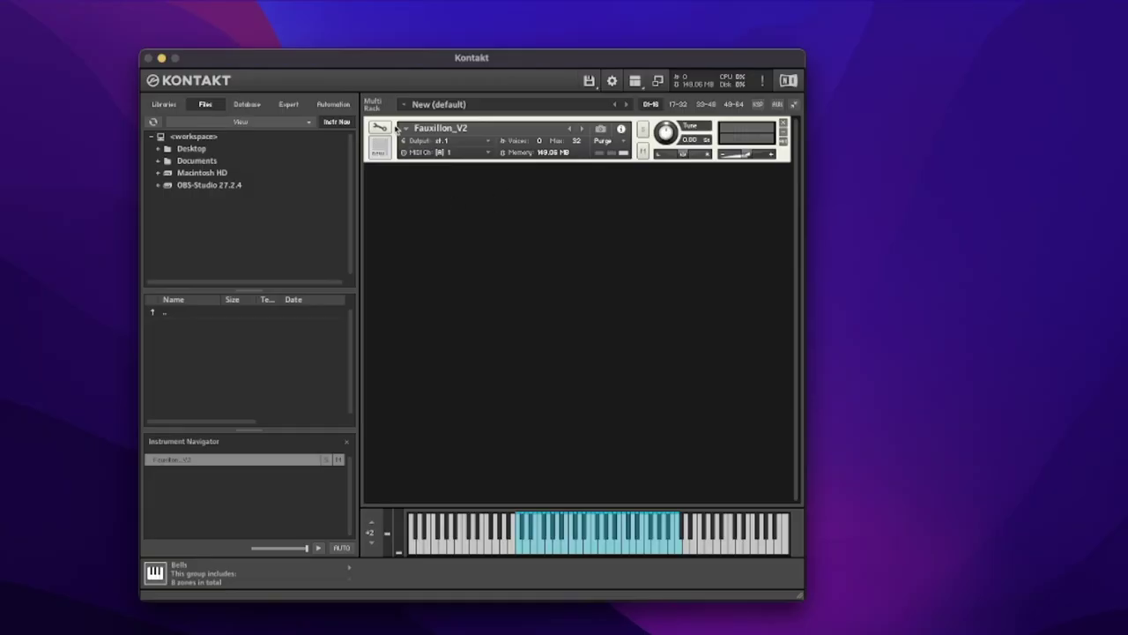
- Reopen Fauxillon_V2 in edit mode and bring up its Instrument Options
click(380, 128)
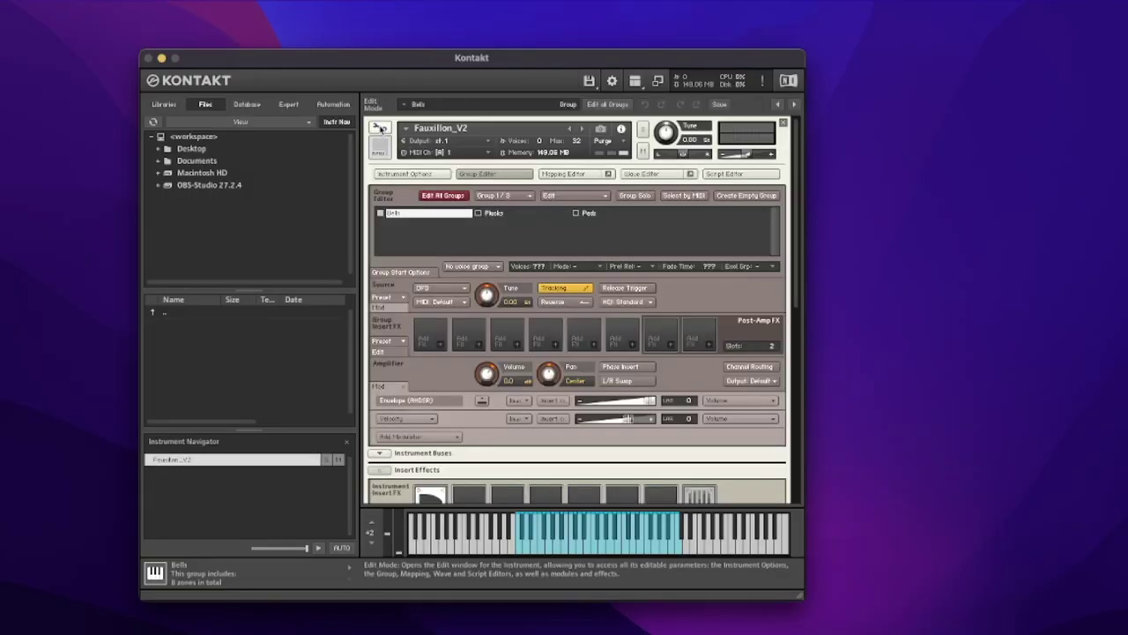
click(418, 176)
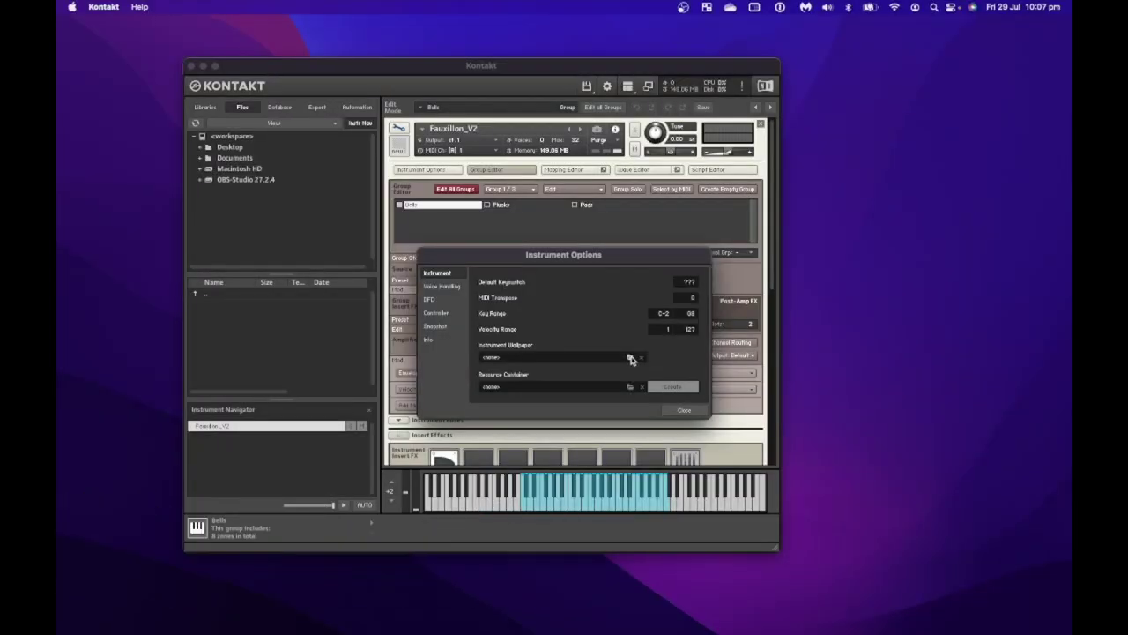
- Load Fauxillon_Background.png as the instrument wallpaper and close Instrument Options
click(630, 357)
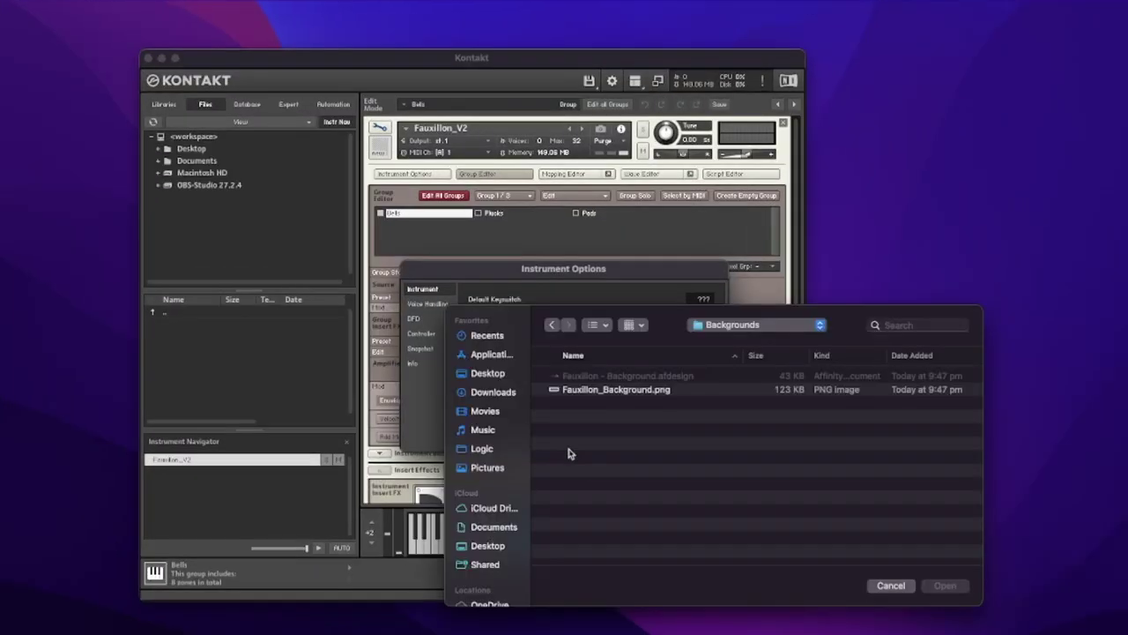
click(615, 394)
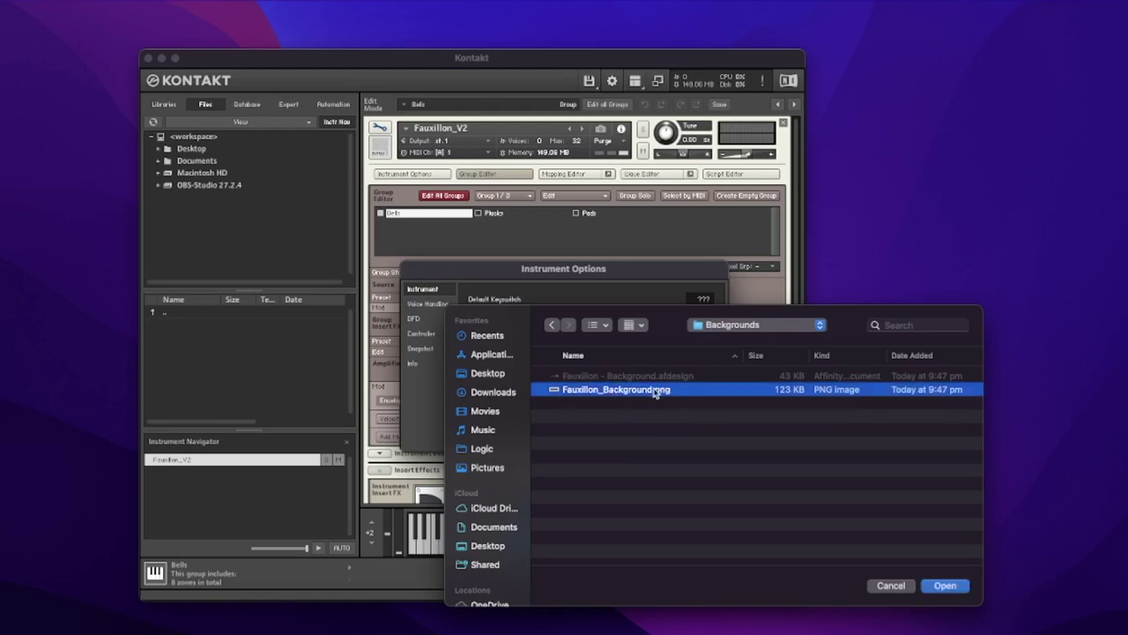
click(942, 588)
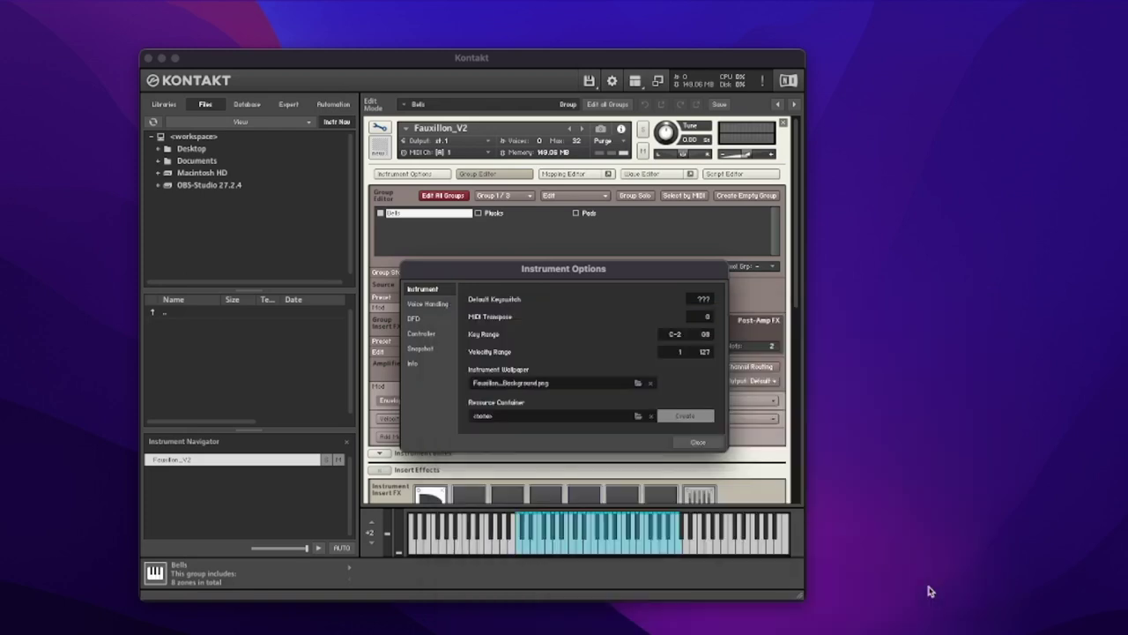
click(689, 443)
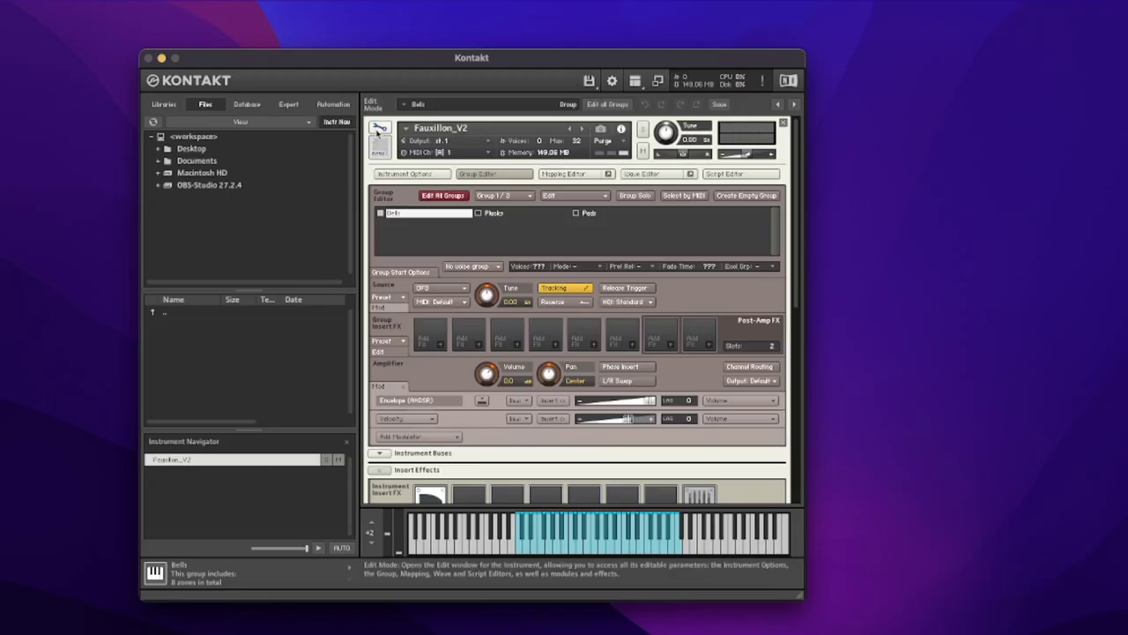
- Hide the group list so the source and amplifier modules sit beneath the header
click(380, 128)
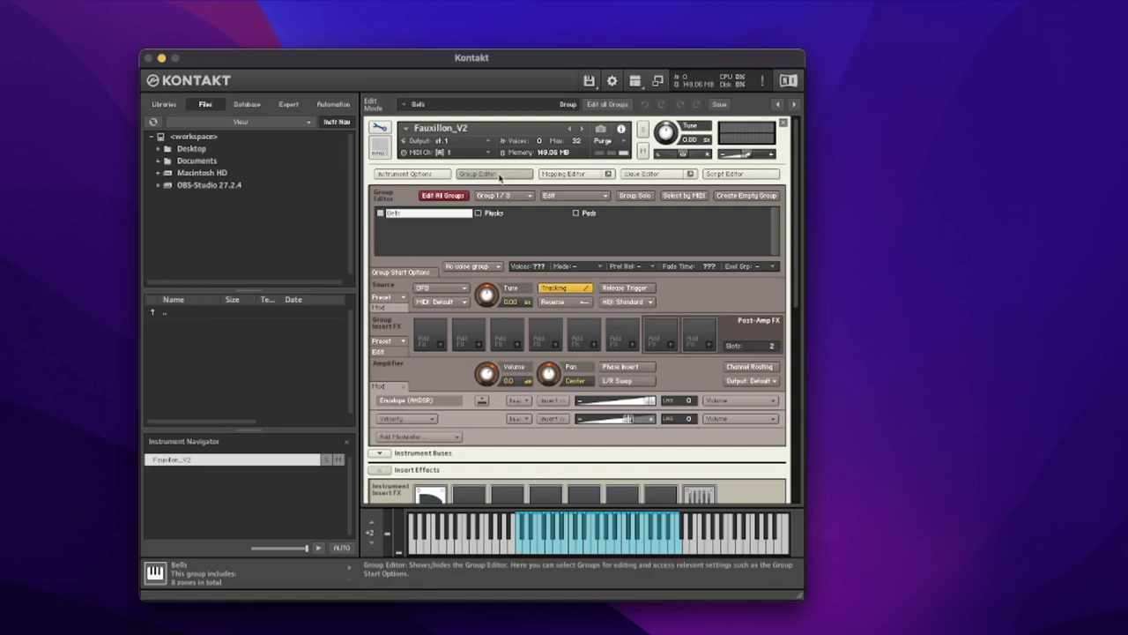
click(506, 173)
- Open the empty fifth script slot's code area in the script editor
click(732, 175)
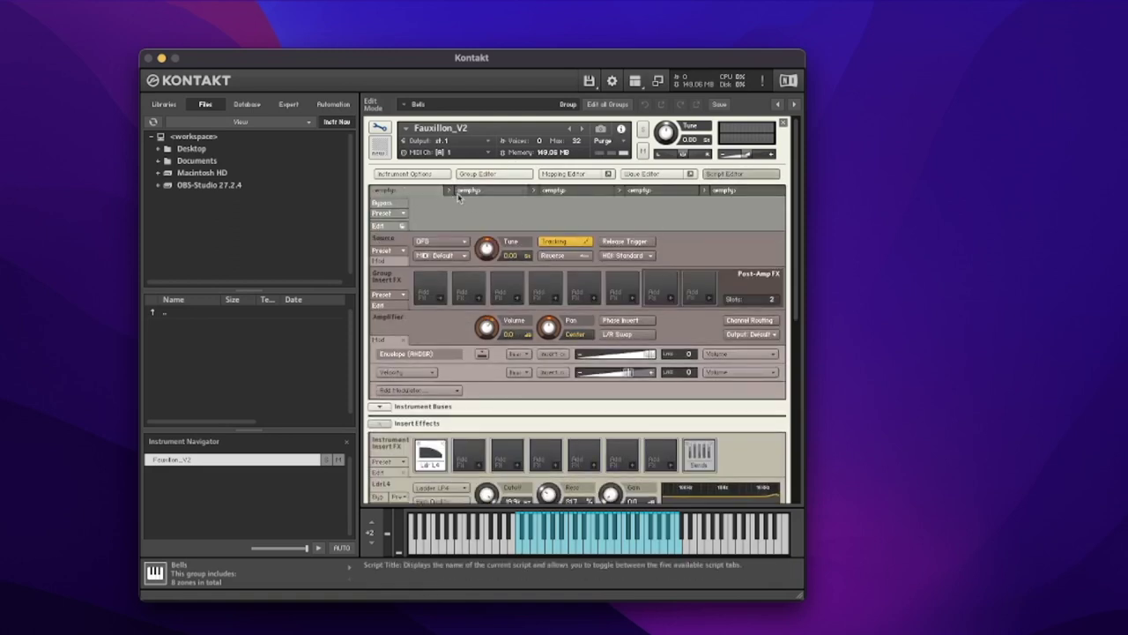
click(735, 191)
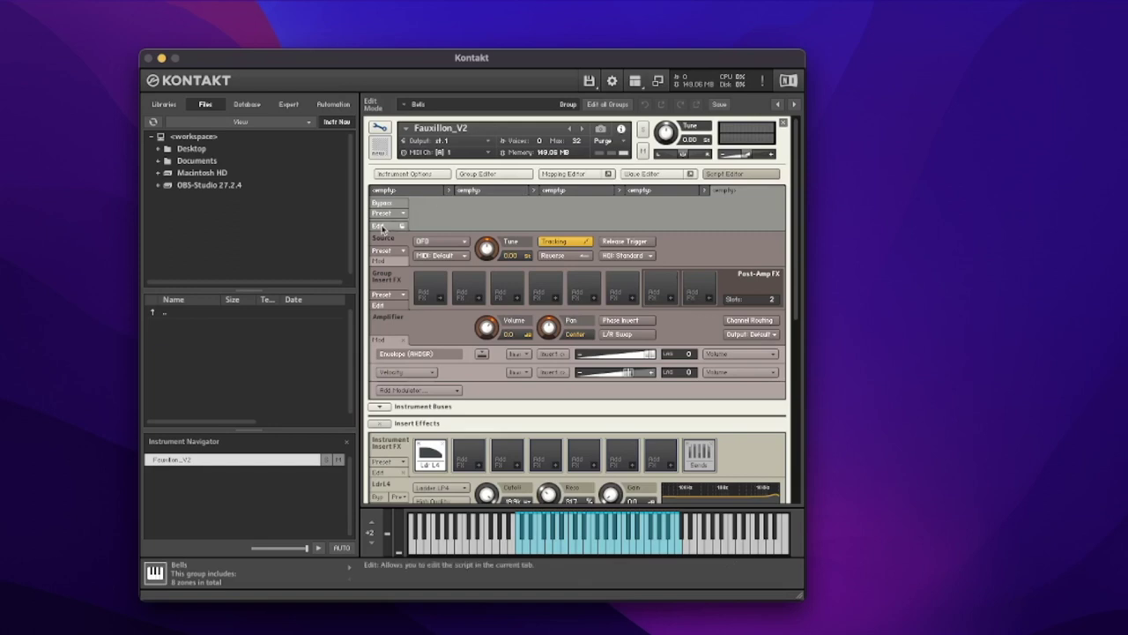
click(378, 226)
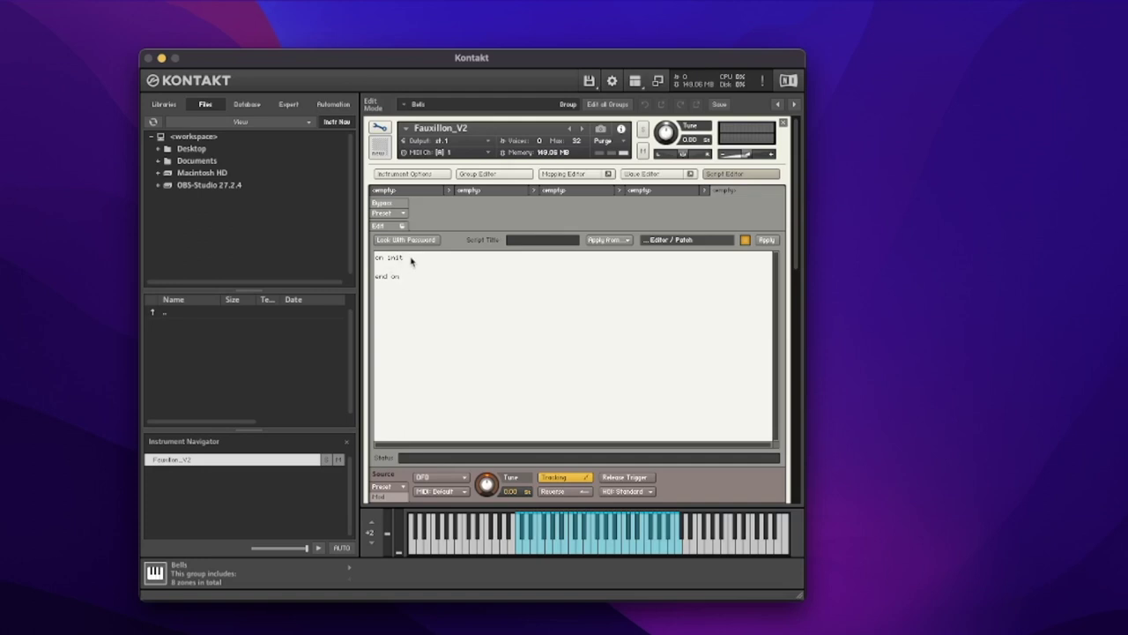
- Add make_perfview inside the on init callback and apply the script
key(Return)
click(766, 240)
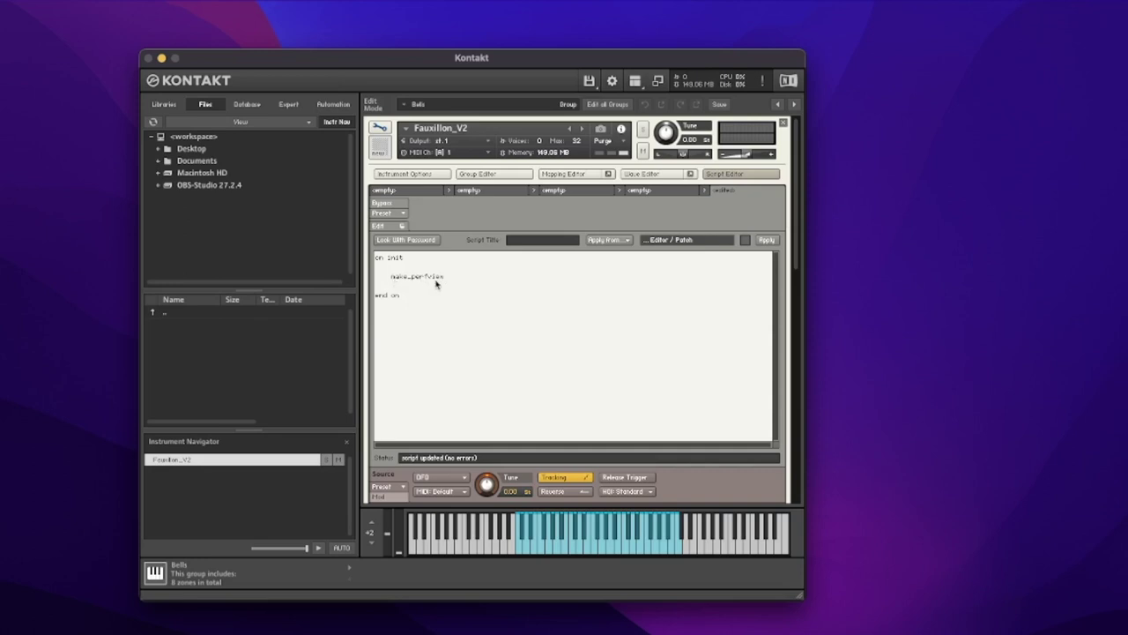
- Add set_ui_height_px(300) below make_perfview and apply the script
click(380, 128)
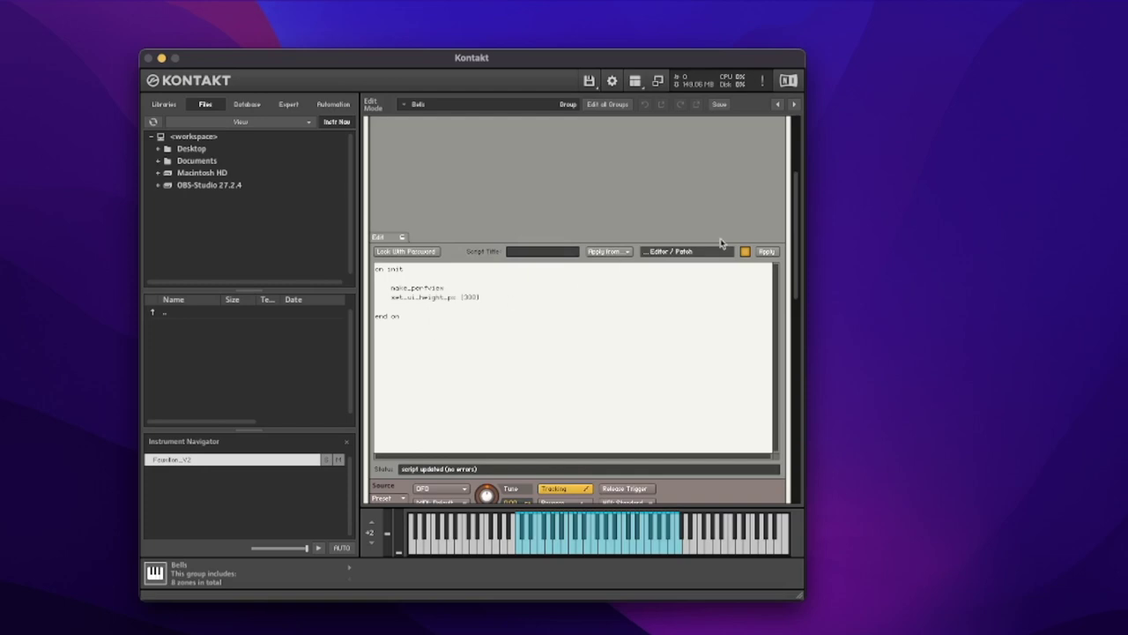
click(764, 252)
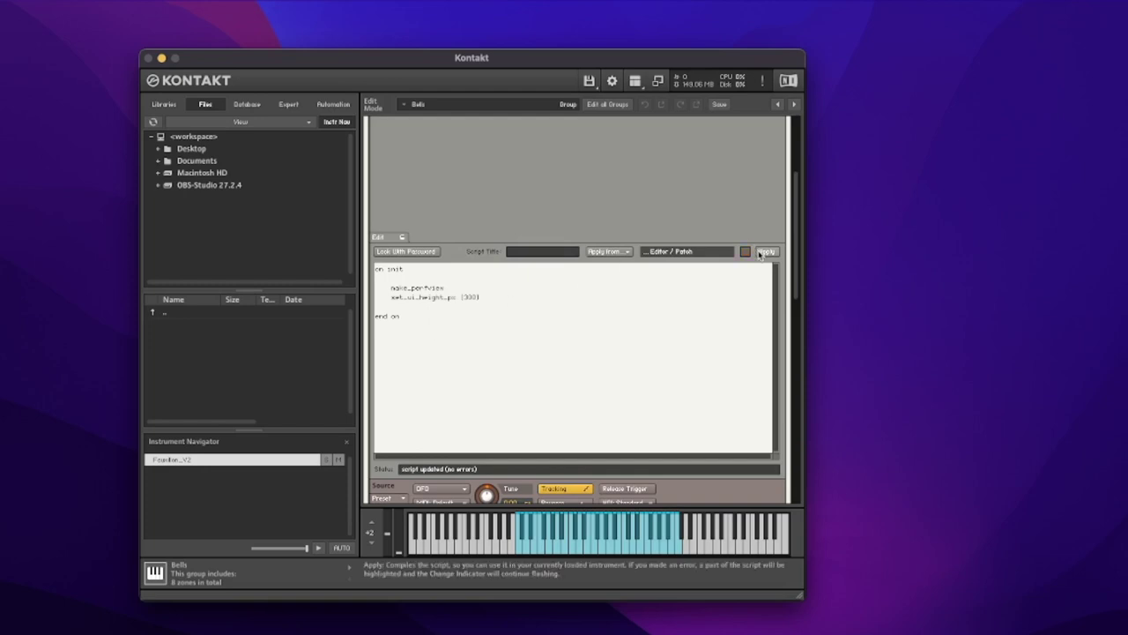
drag(799, 227, 798, 159)
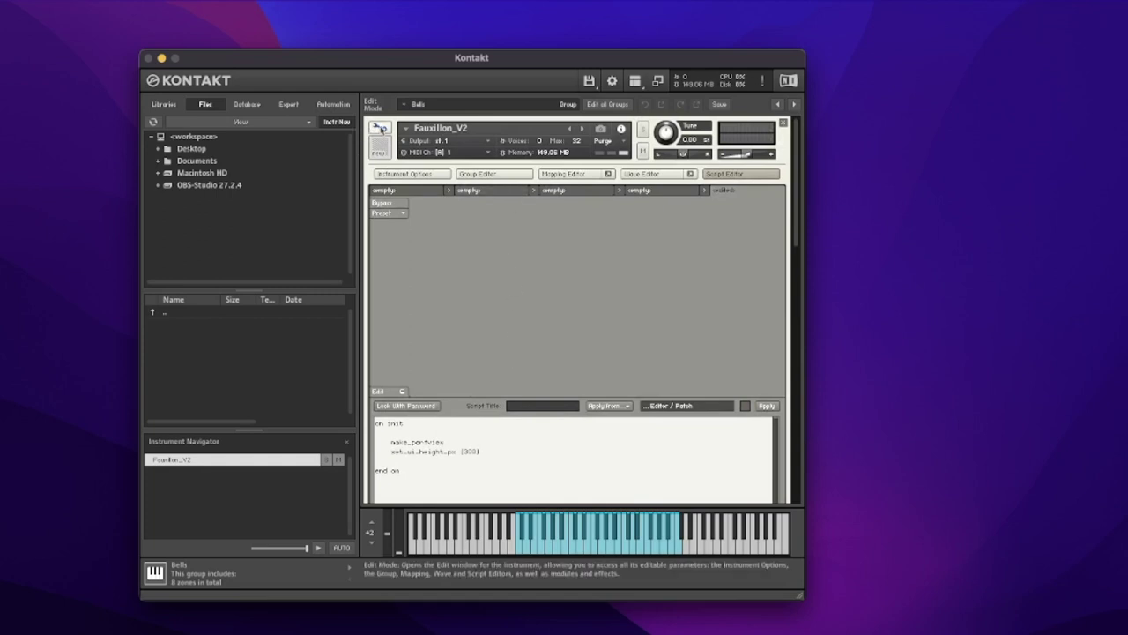
- Preview the performance view, then change set_ui_height_px from 300 to 232 and apply
click(380, 128)
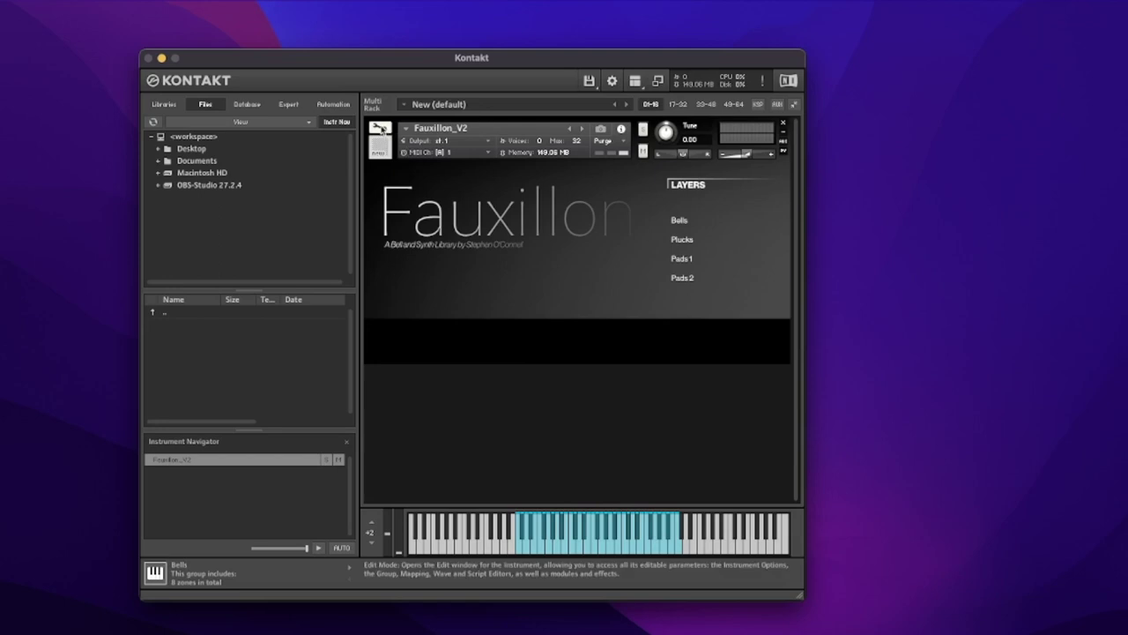
click(380, 128)
double_click(472, 450)
text(2)
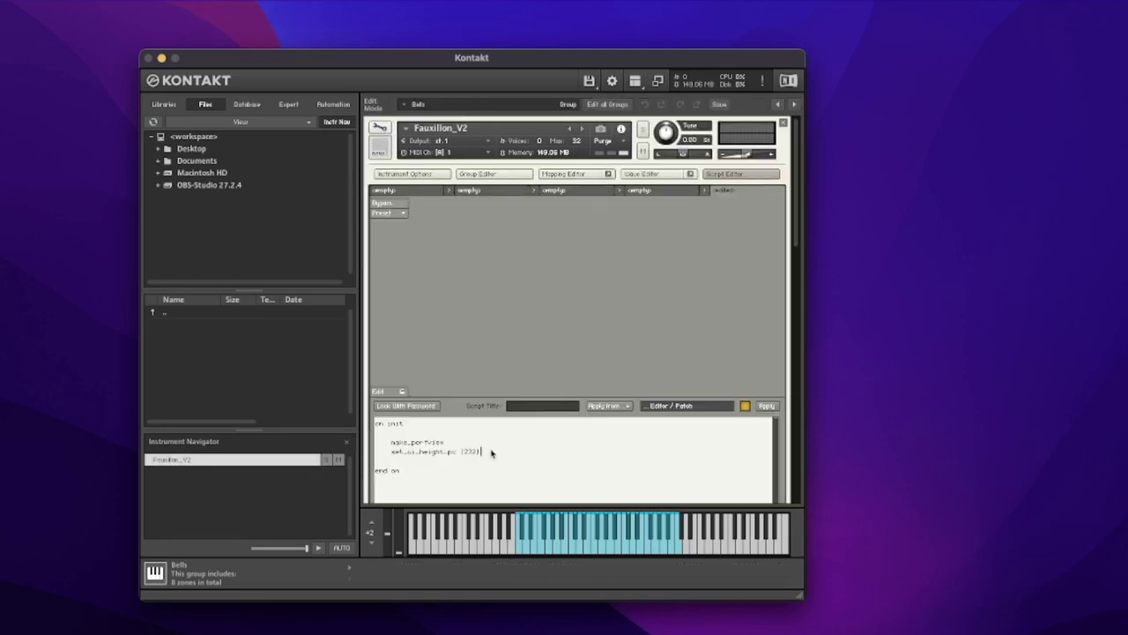
click(765, 405)
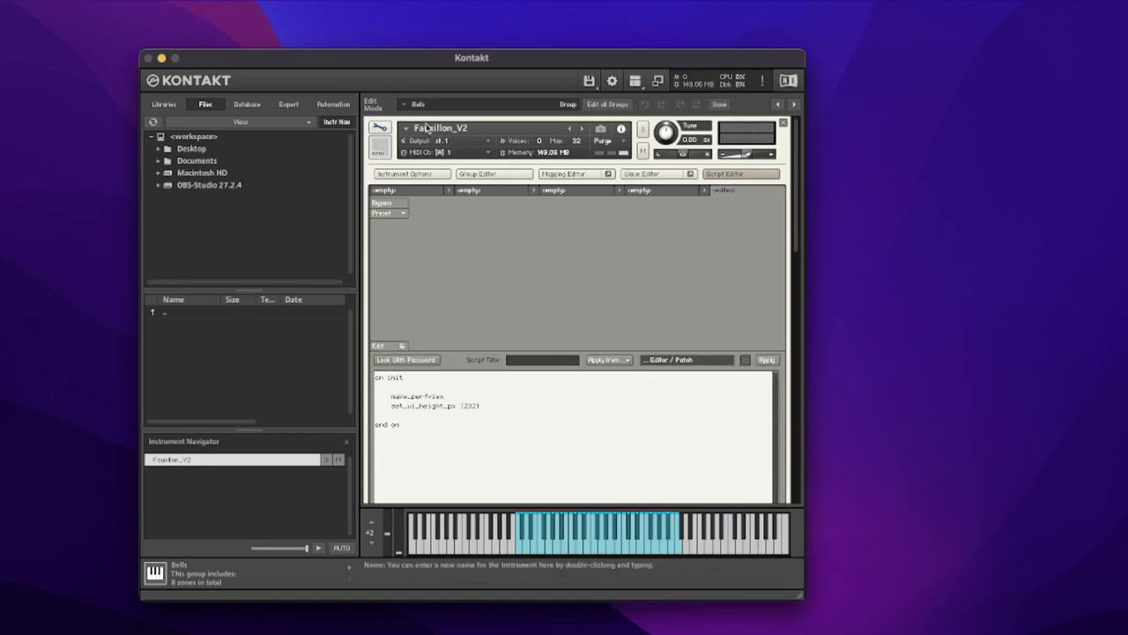
- Check the performance panel at its new 232-pixel height, then return to the script
click(379, 127)
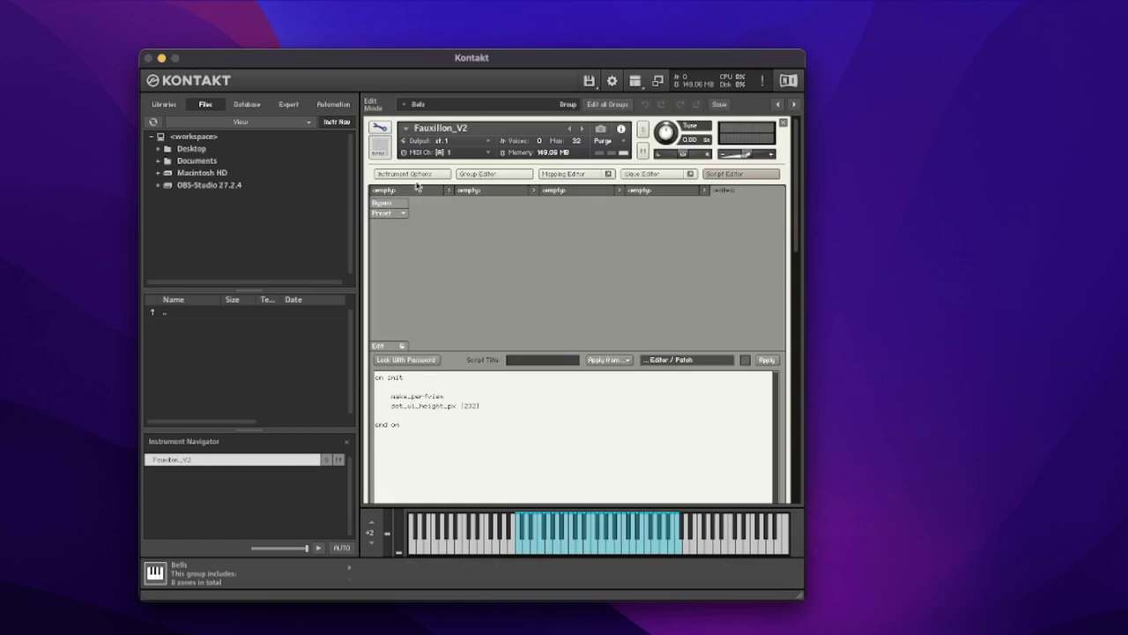
click(379, 127)
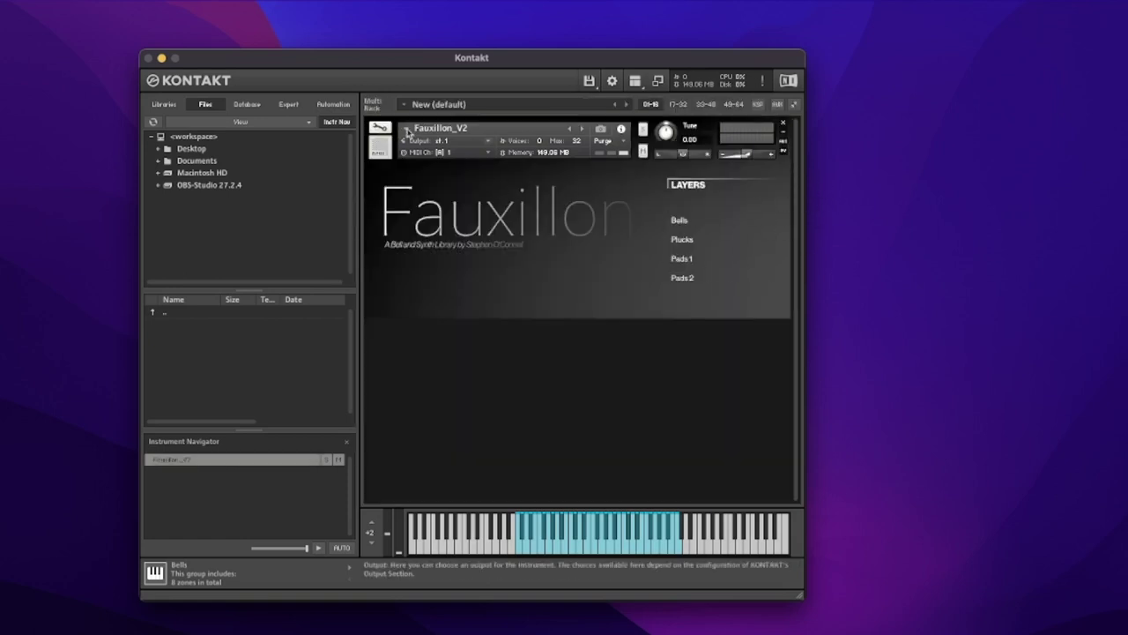
click(379, 127)
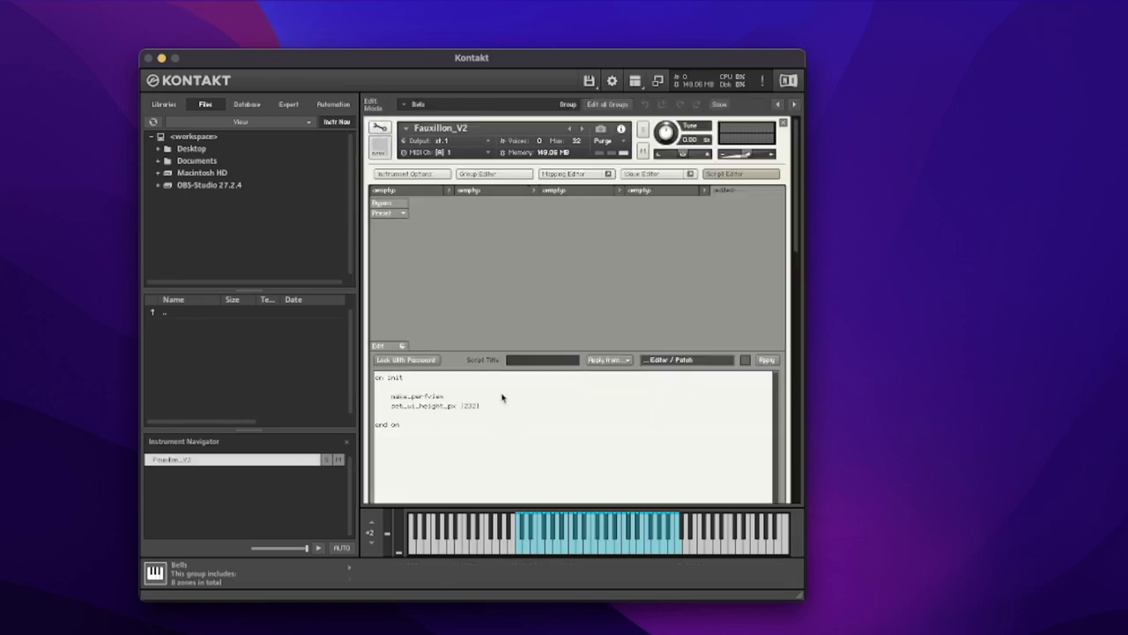
- Add set_ui_width_px(1000) after the height line and preview the wider performance panel
key(Return)
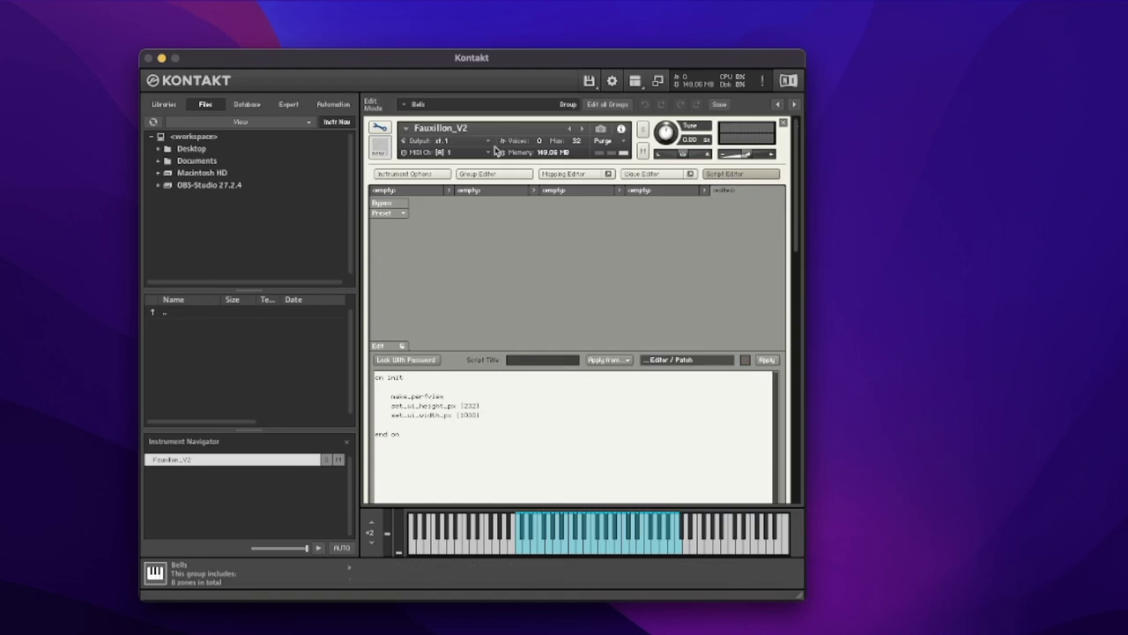
click(382, 127)
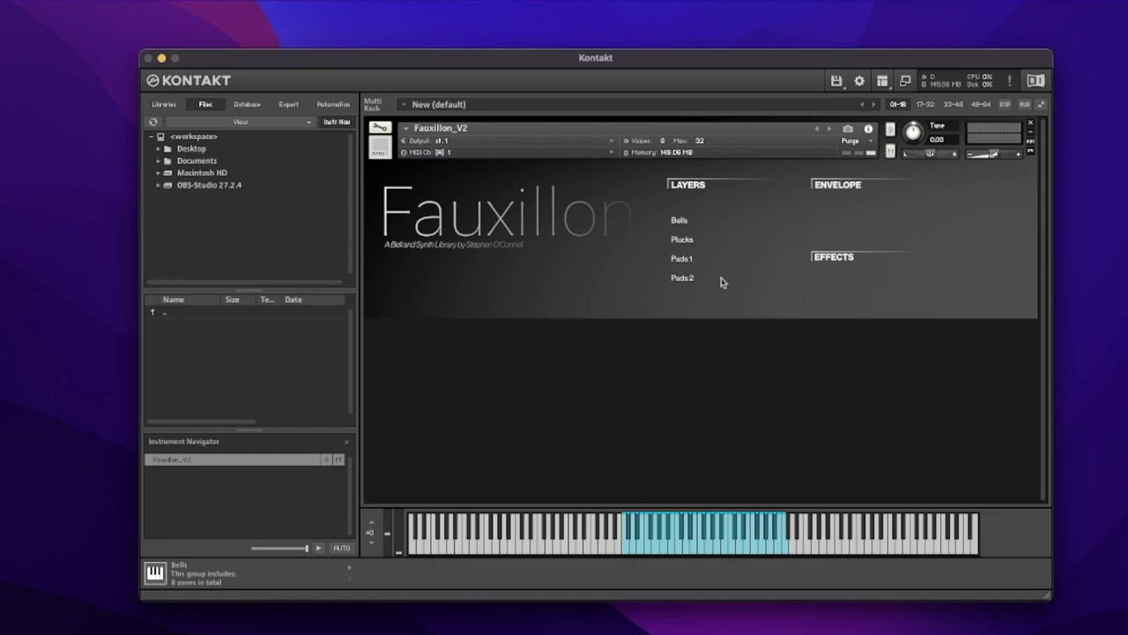
click(379, 127)
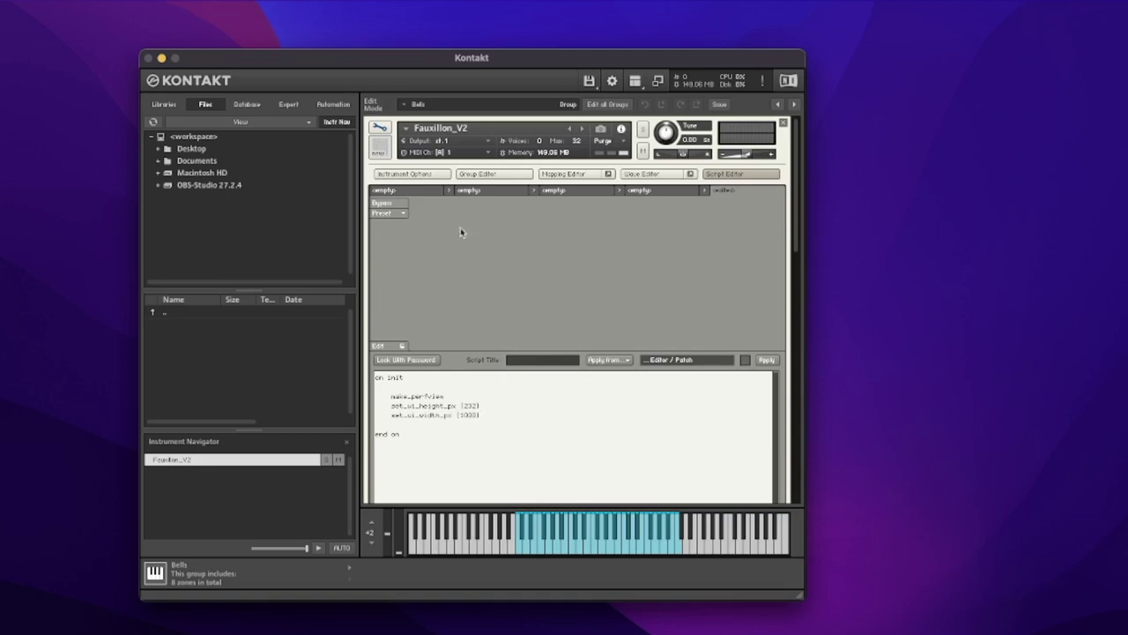
- Leave Edit Mode to show the full-width Fauxillon panel with Layers, Envelope and Effects sections
drag(794, 216, 771, 143)
click(377, 129)
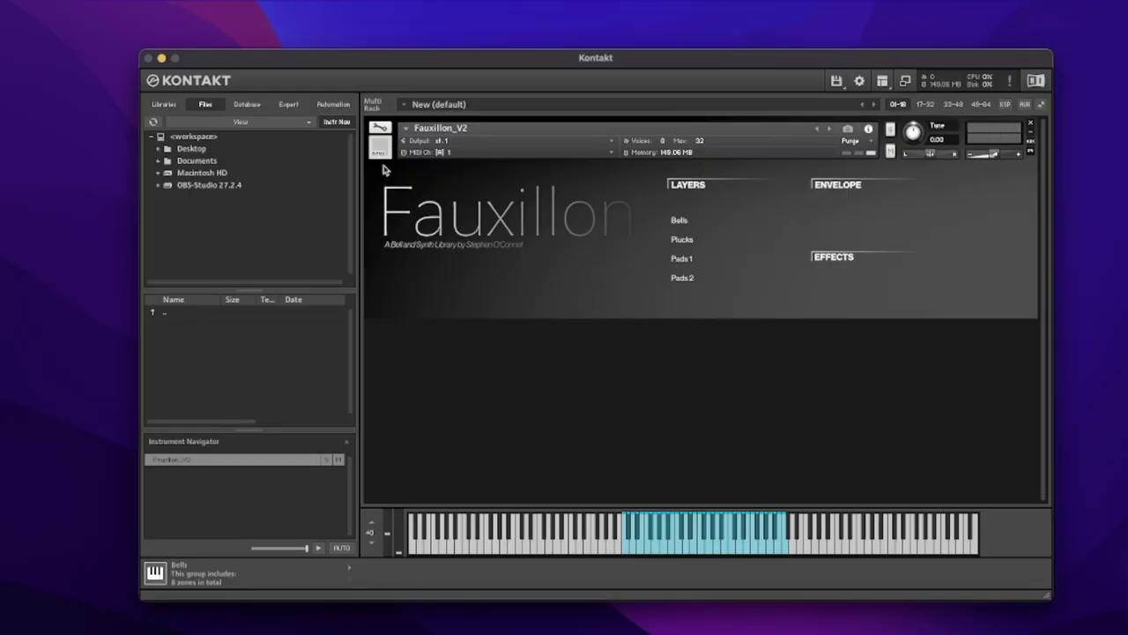
- Save the edited instrument as Fauxillon_V3 (Patch Only) in the Scripting Tutorial folder
click(379, 130)
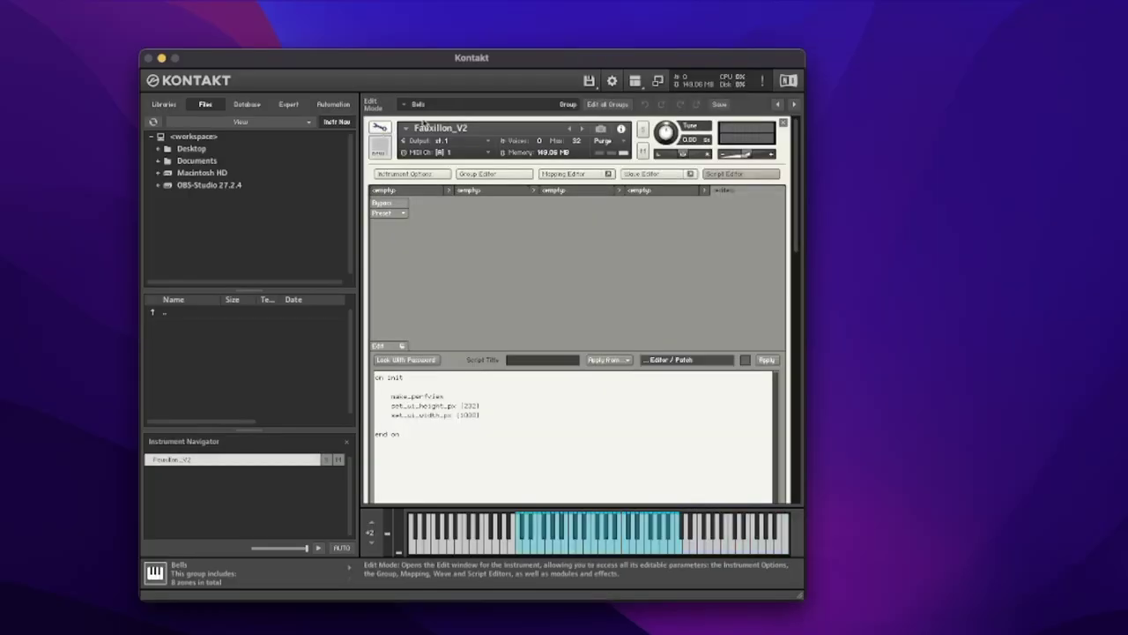
click(589, 81)
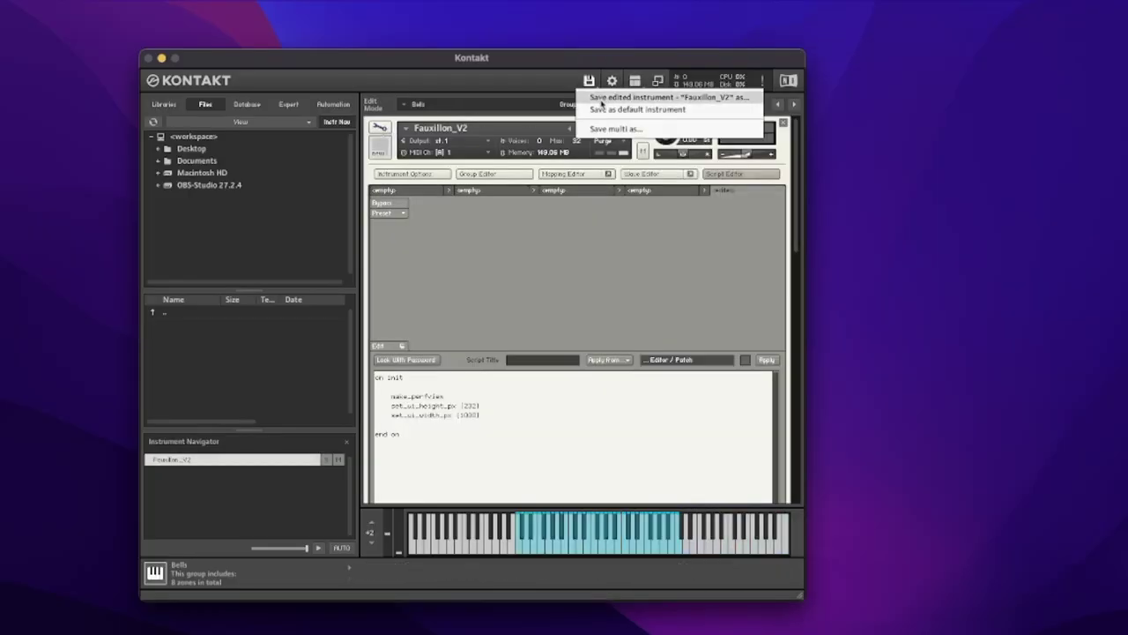
click(601, 99)
click(595, 133)
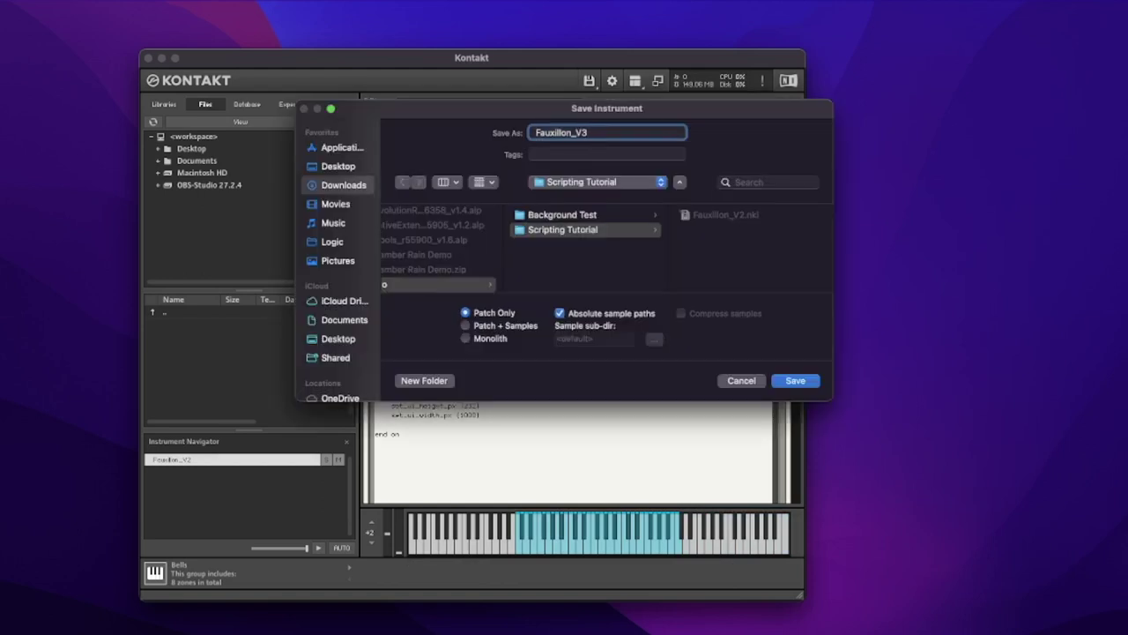
text(3)
click(796, 381)
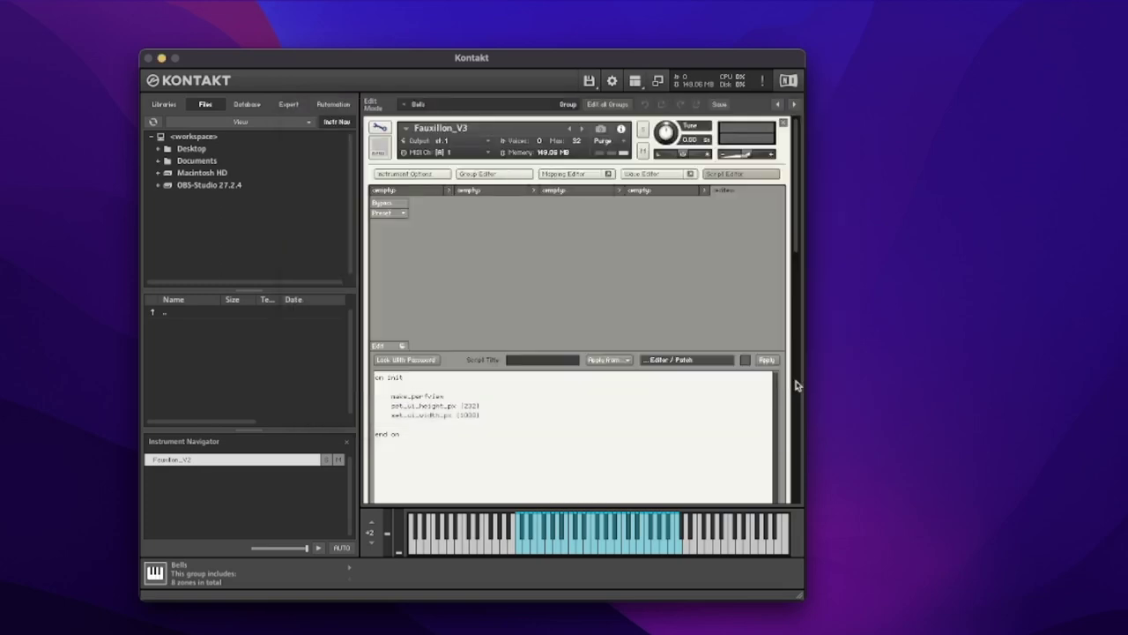